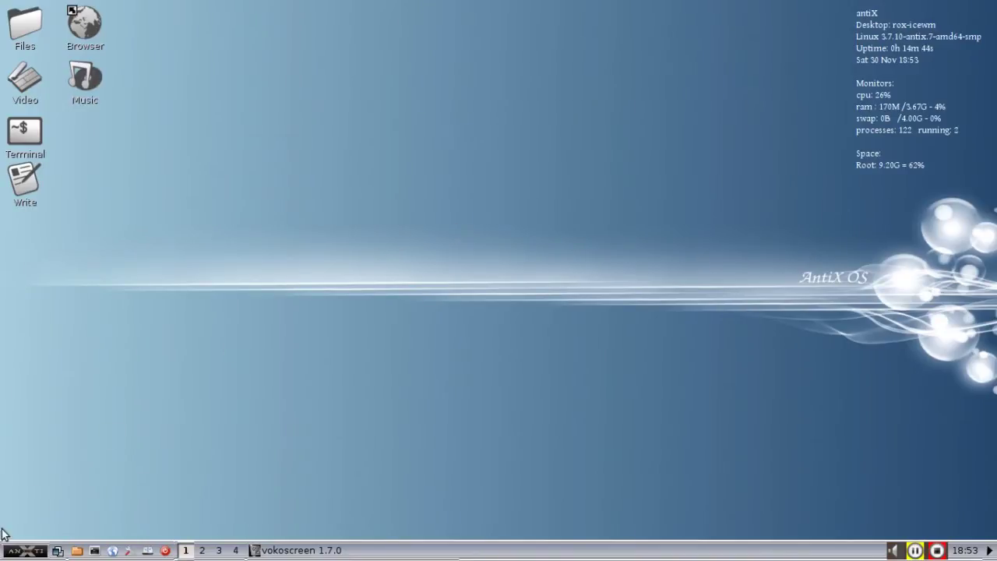
Launch GNOME MPlayer from Applications > Sound and Video and drag its window to the top middle.
left_click(12, 553)
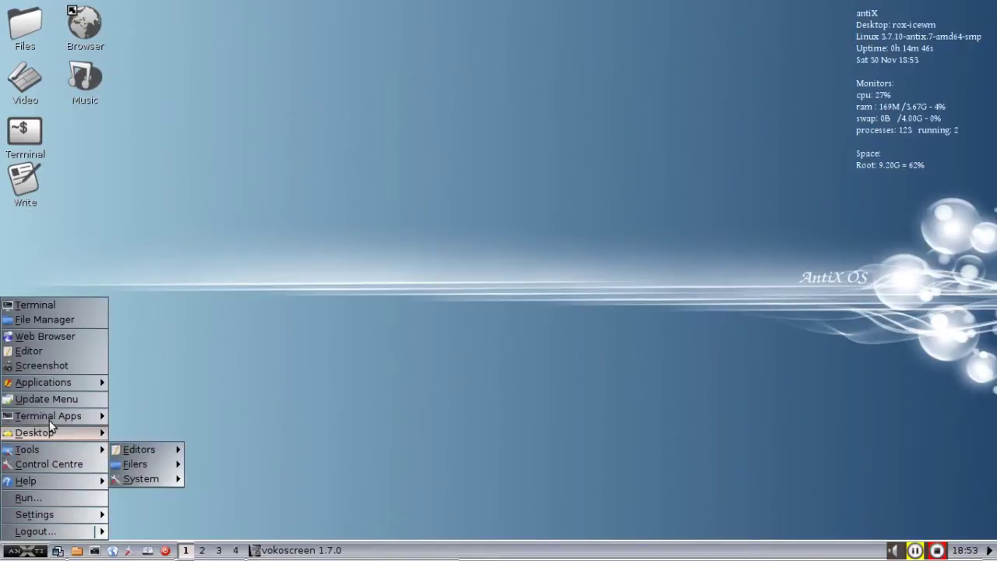
mouse_move(65, 384)
mouse_move(162, 482)
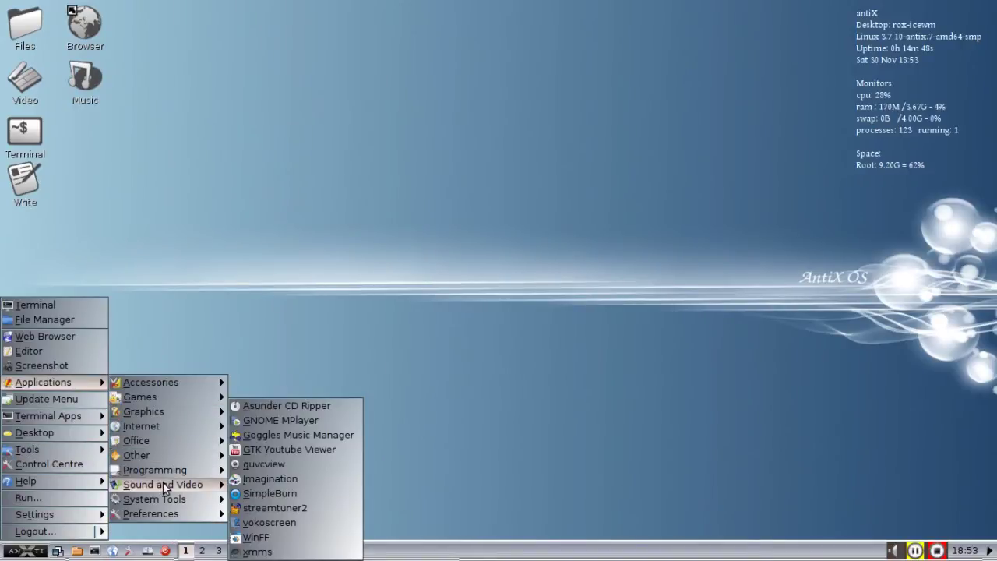
left_click(314, 422)
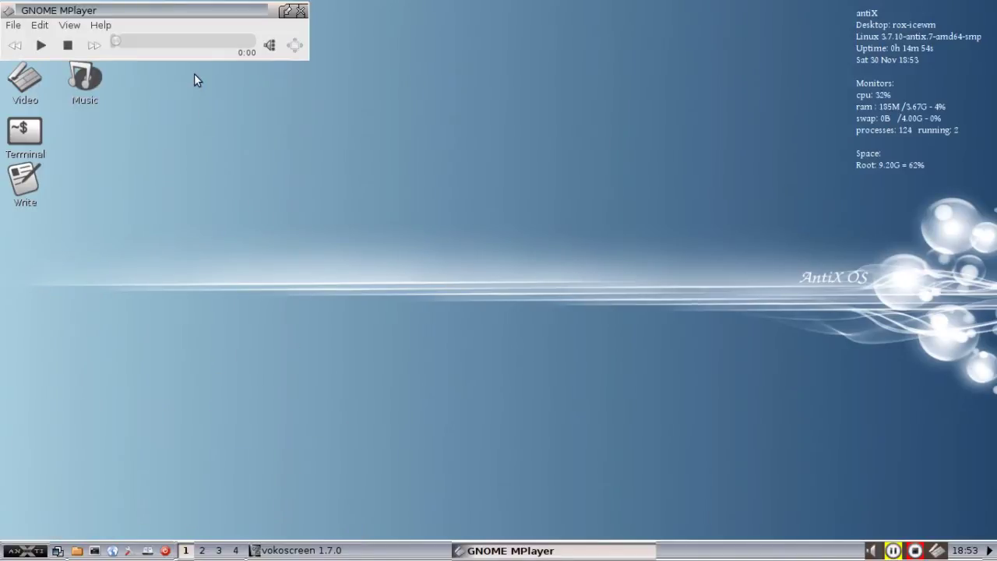
left_click_drag(165, 13, 443, 104)
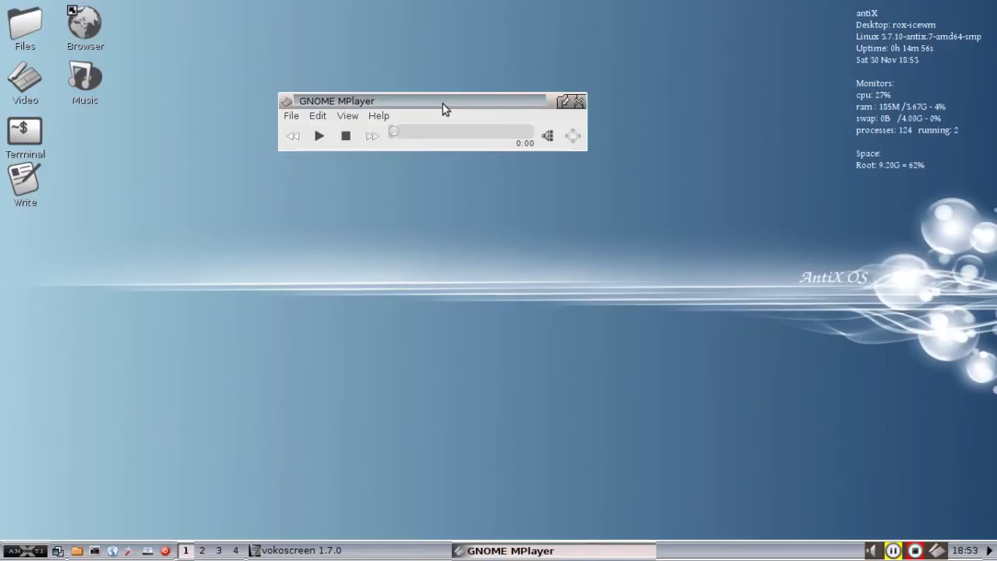
Open the Video folder in ROX-Filer and drop DR_WHO_MOVIE.mp4 onto the player to play it.
left_click(23, 28)
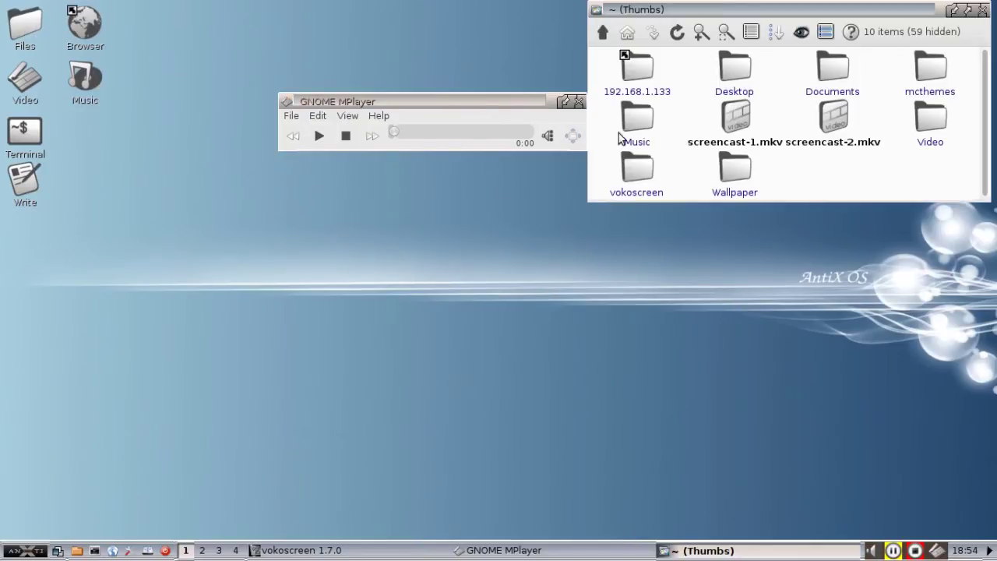
left_click(921, 134)
left_click_drag(647, 78, 253, 61)
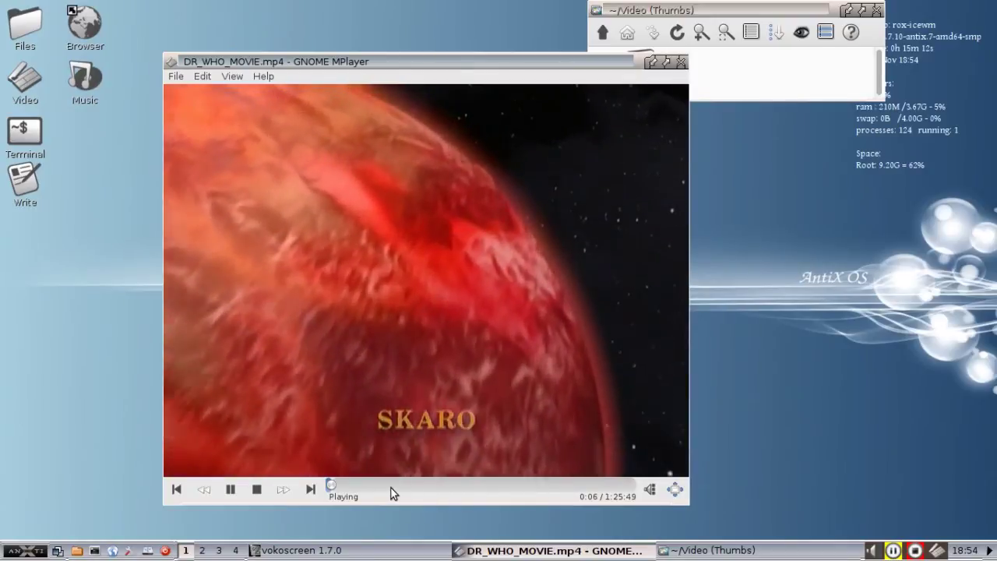
Seek DR_WHO_MOVIE.mp4 to 18:04, then back to about 4:20, pause it, and close the player.
left_click(391, 485)
left_click(344, 486)
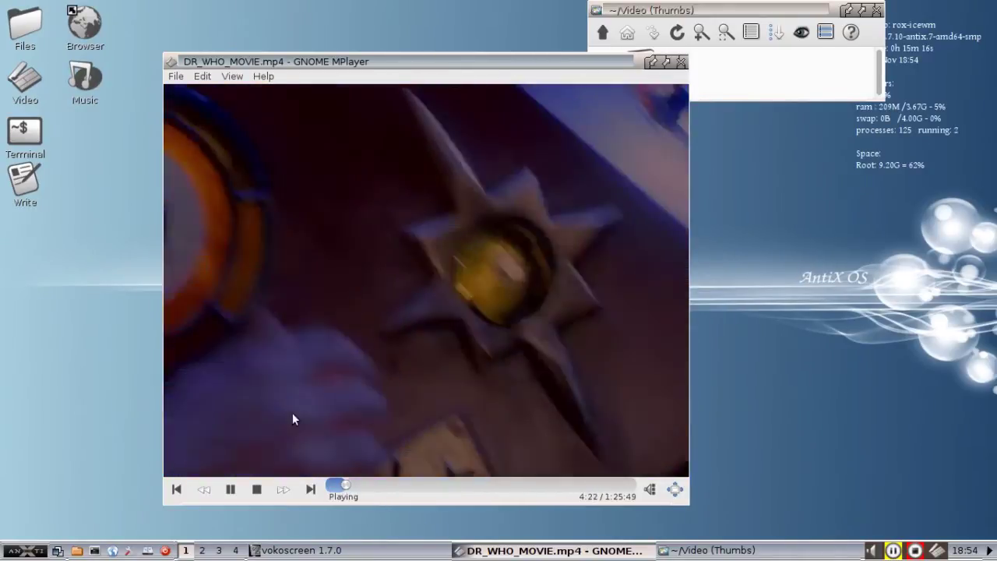
left_click(231, 489)
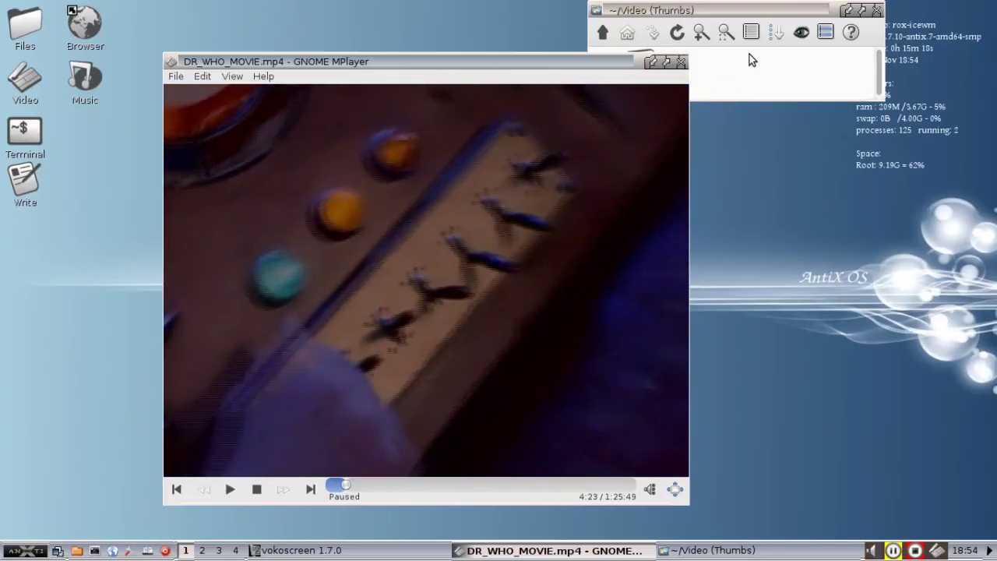
left_click(682, 63)
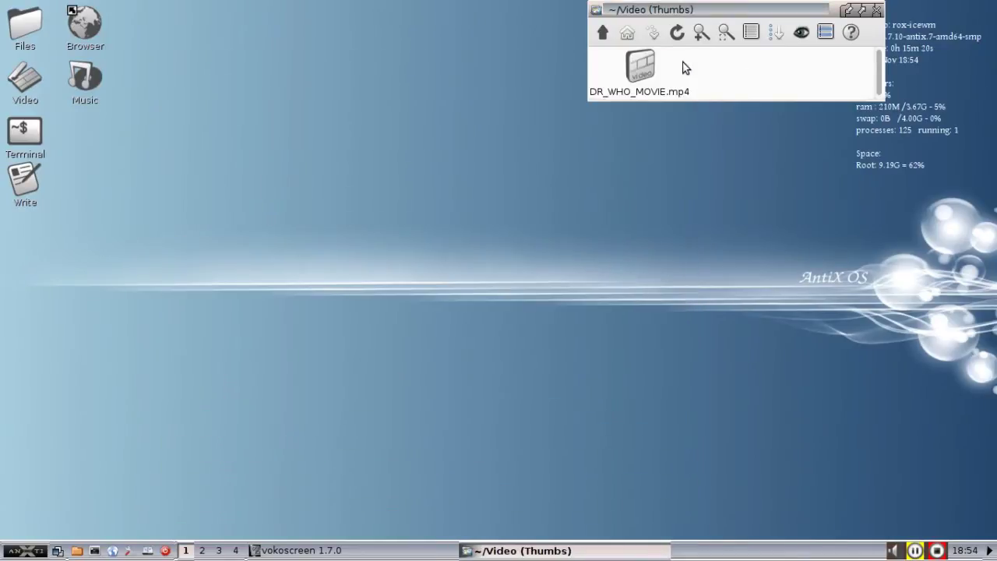
Go up to the home folder, relaunch an empty GNOME MPlayer, and nudge its window down-right.
left_click(602, 32)
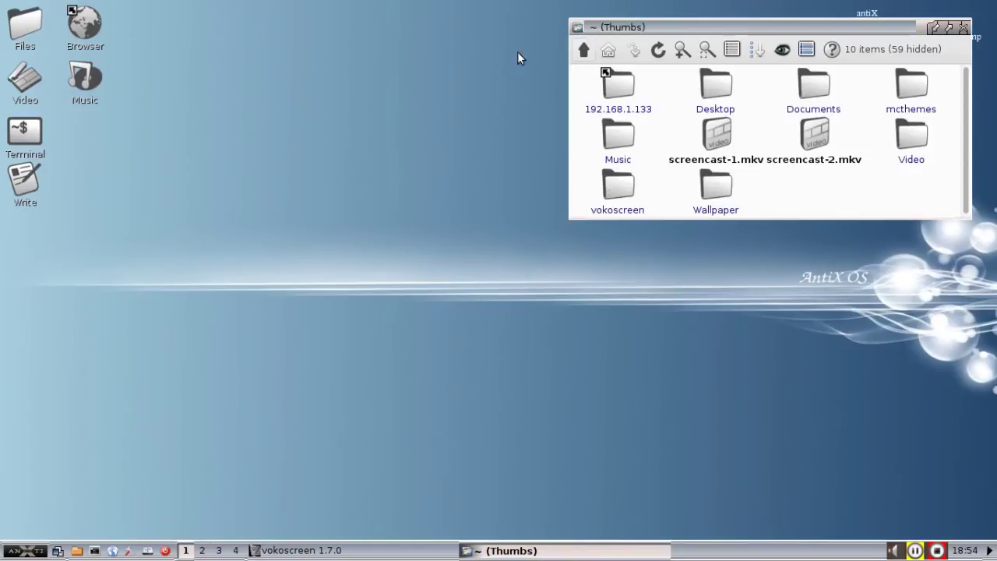
double_click(21, 86)
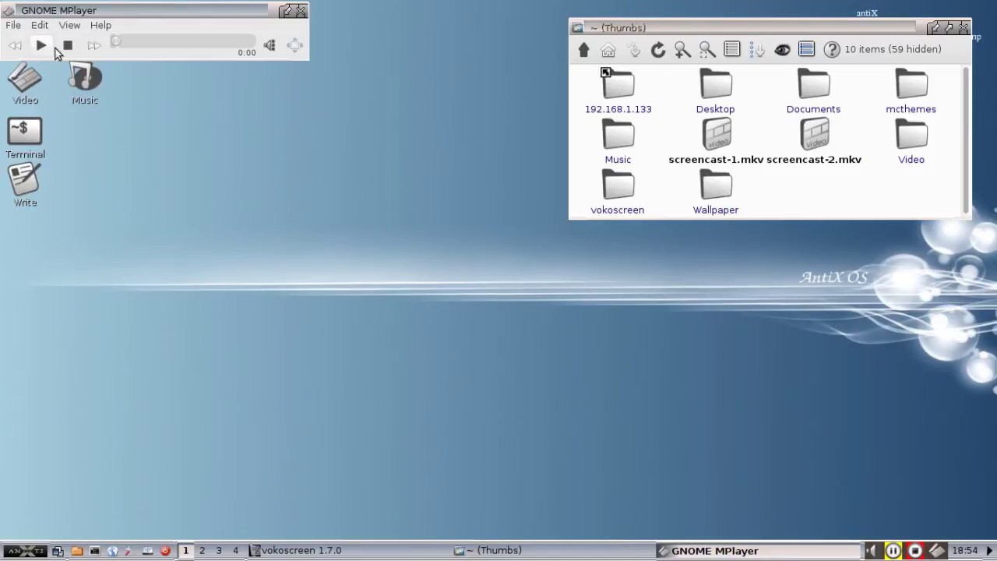
left_click_drag(61, 11, 190, 80)
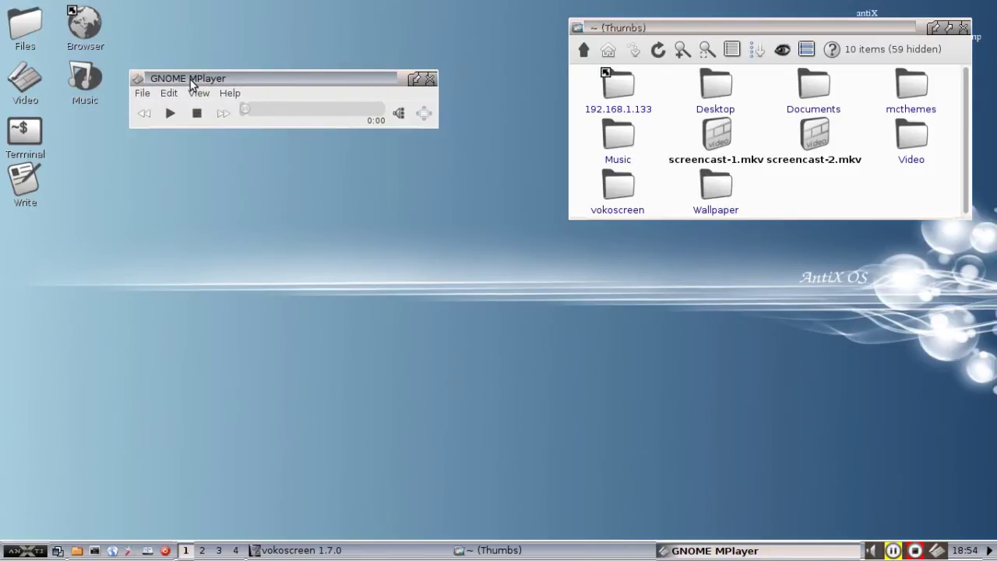
Start Manage Packages from Control Center's System tab, authenticating with the administrator password.
left_click(130, 551)
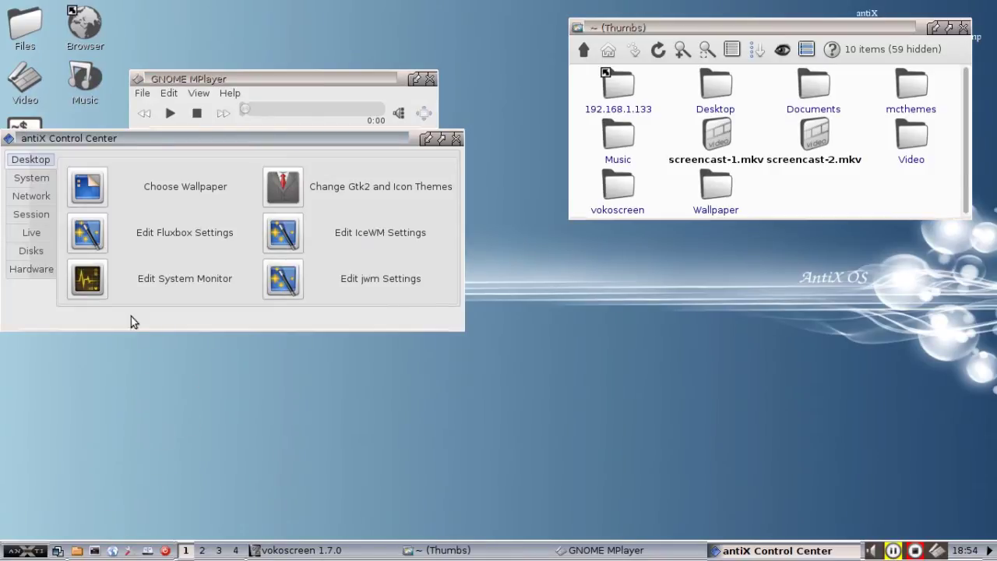
left_click(36, 184)
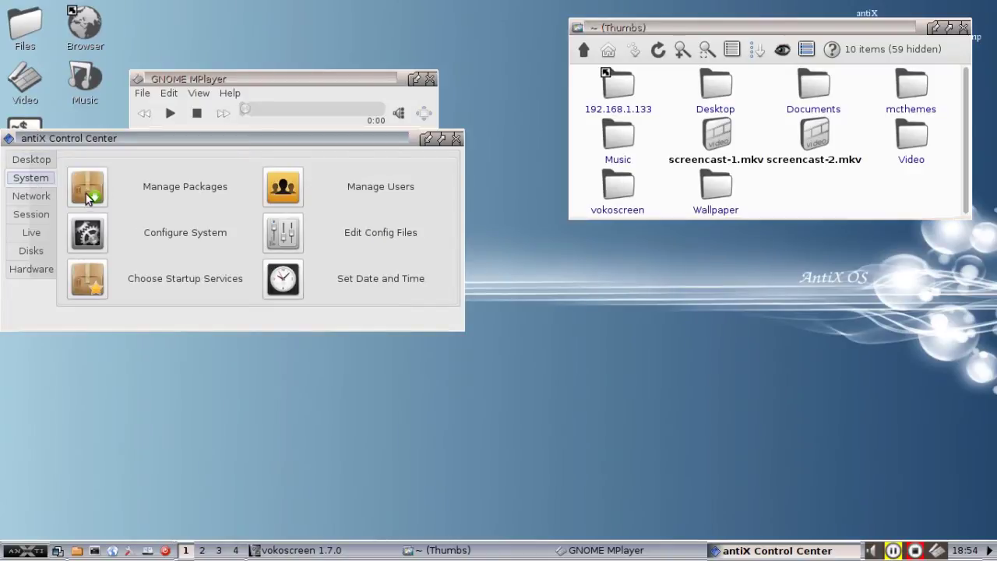
left_click(87, 191)
type("root")
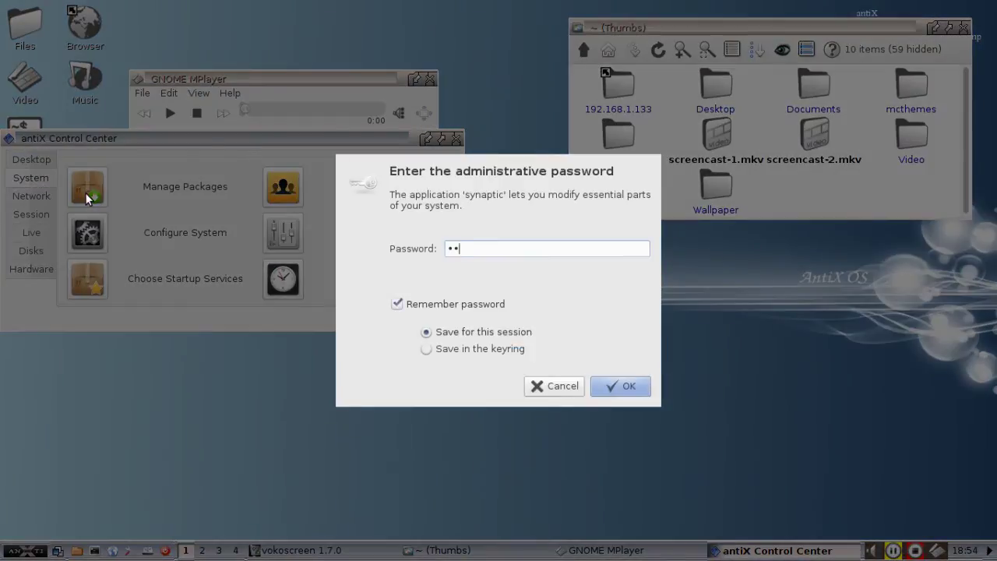
key("Return")
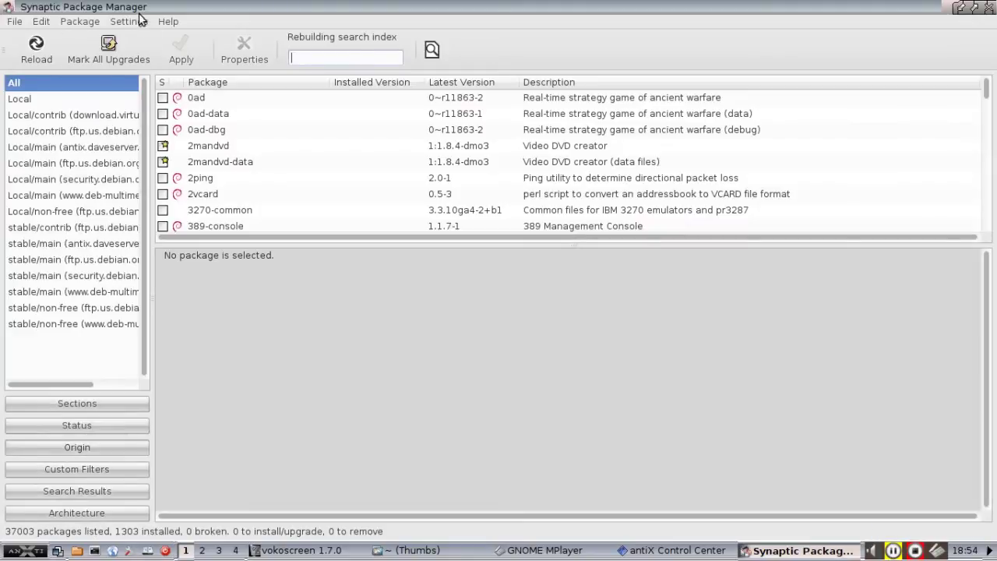
Open Settings > Repositories and review the deb-multimedia wheezy and unstable source entries.
left_click(132, 21)
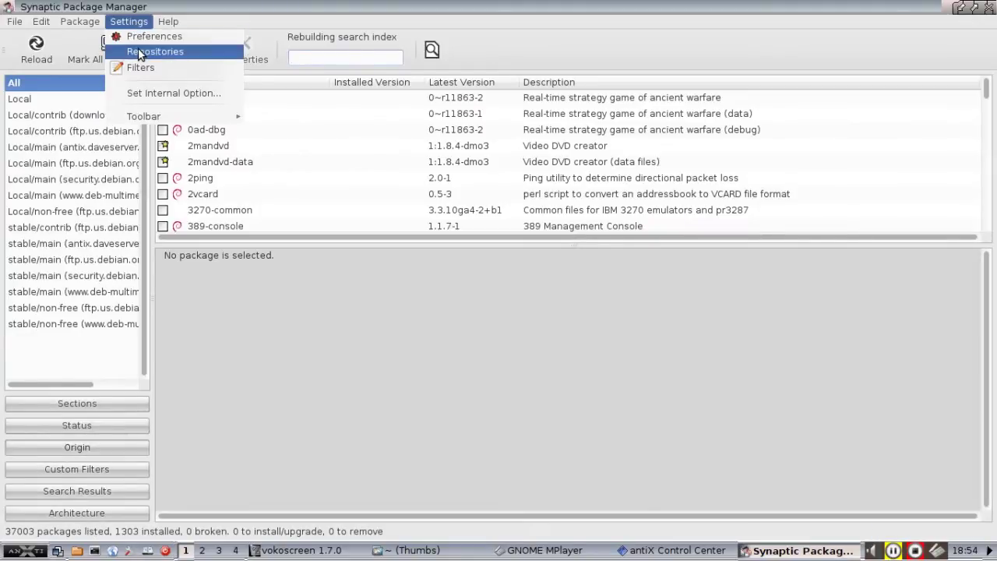
left_click(140, 51)
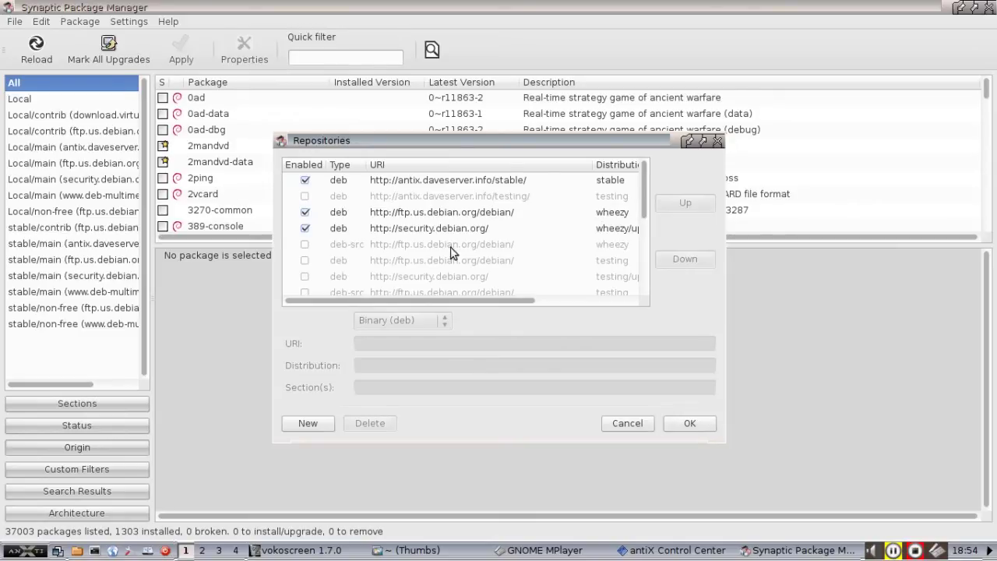
left_click_drag(646, 214, 646, 251)
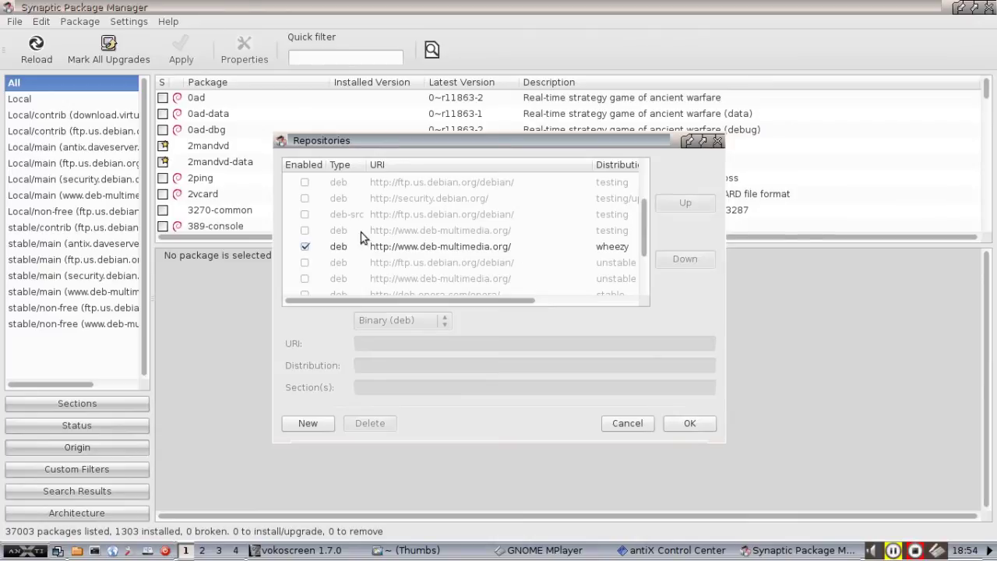
left_click(307, 245)
left_click(406, 263)
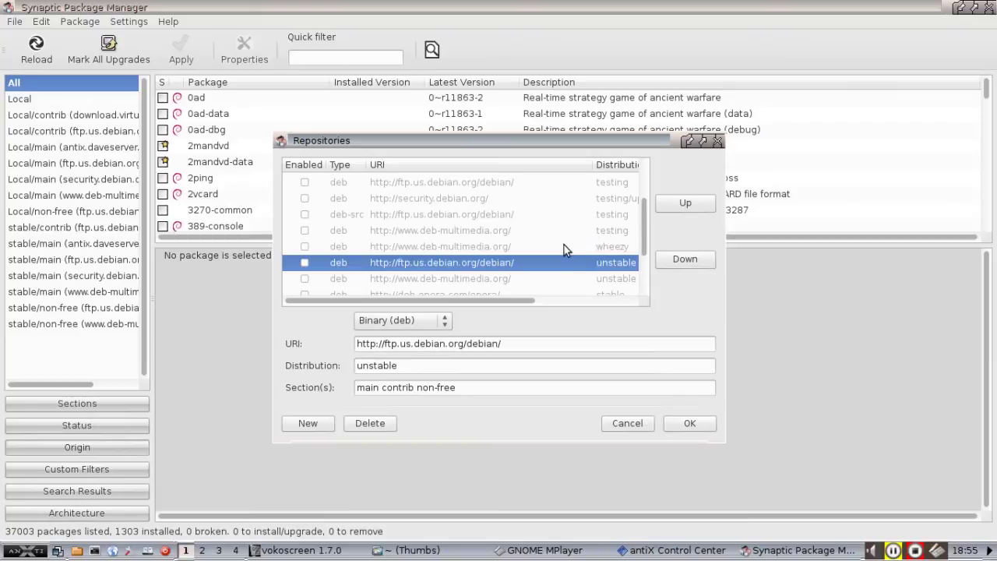
left_click(600, 280)
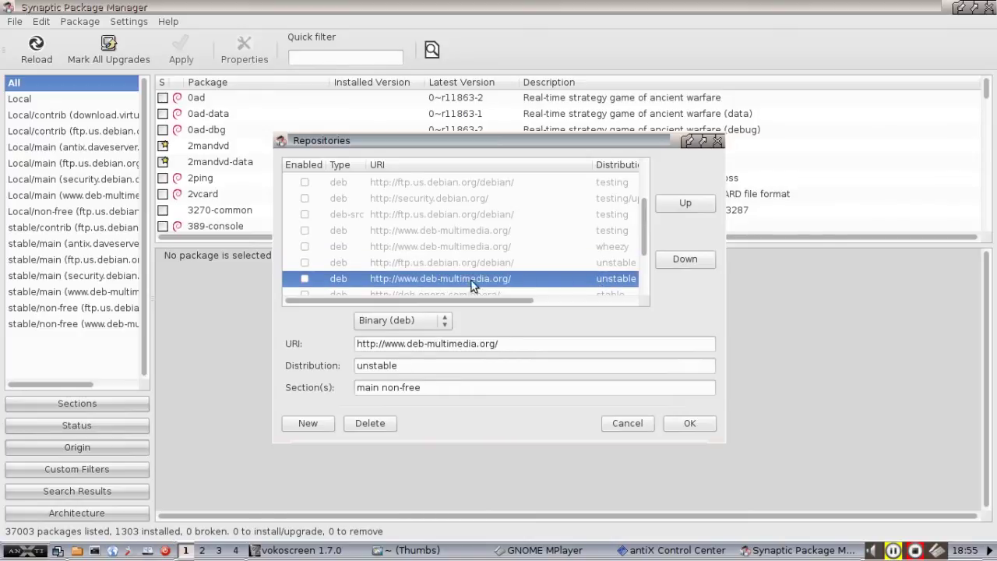
Enable the deb-multimedia wheezy repository, save with OK, and close the repositories-changed notice.
left_click(306, 246)
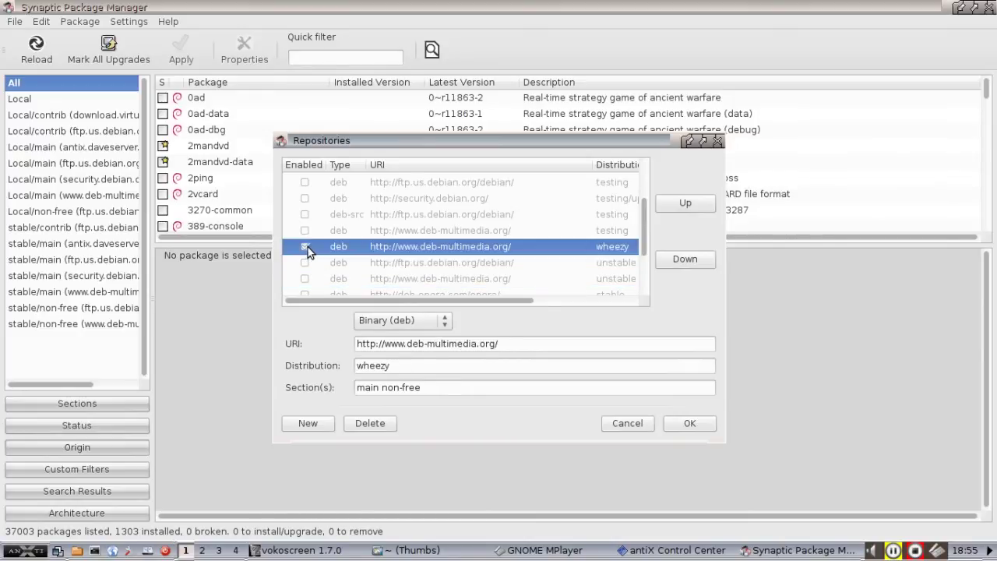
left_click(705, 423)
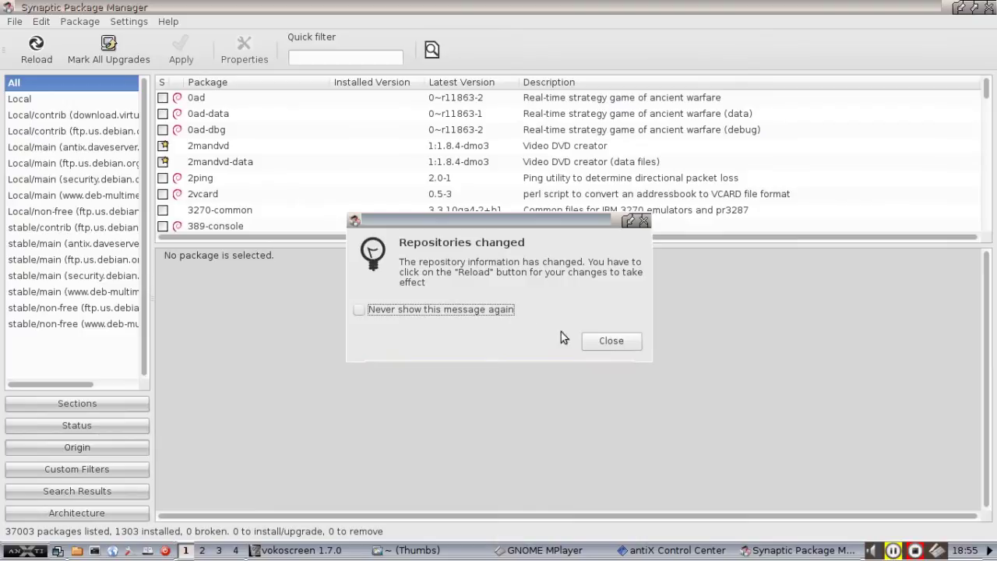
left_click(588, 340)
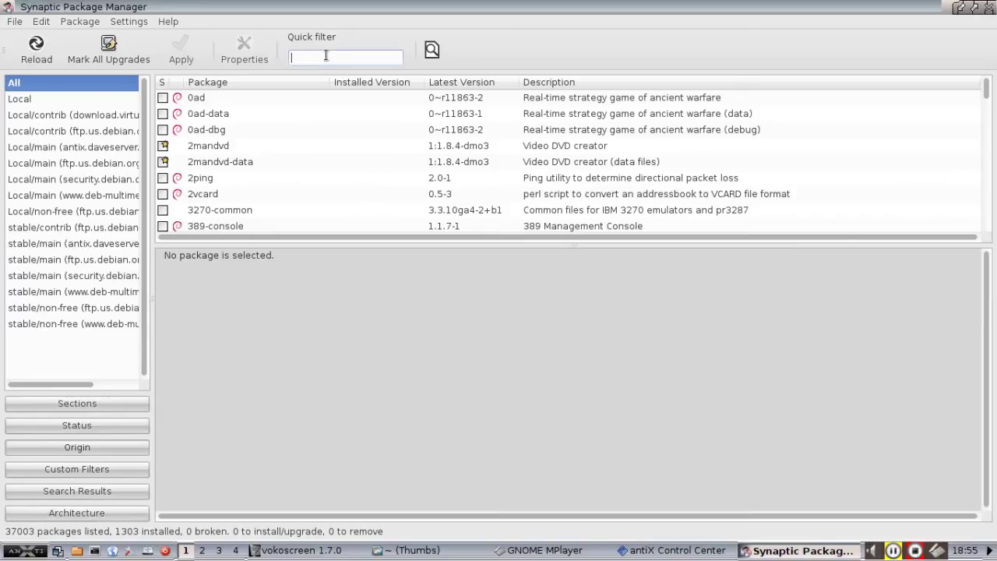
Filter packages for libdvdcss and view libdvdcss2's details, installed at version 1.2.13-dmo1.
type("libdvd")
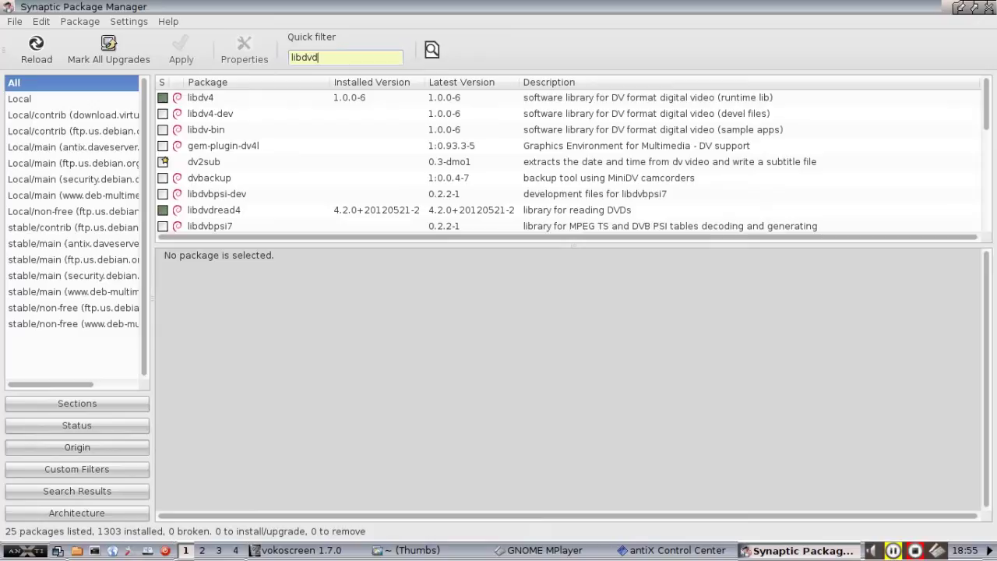
type("c")
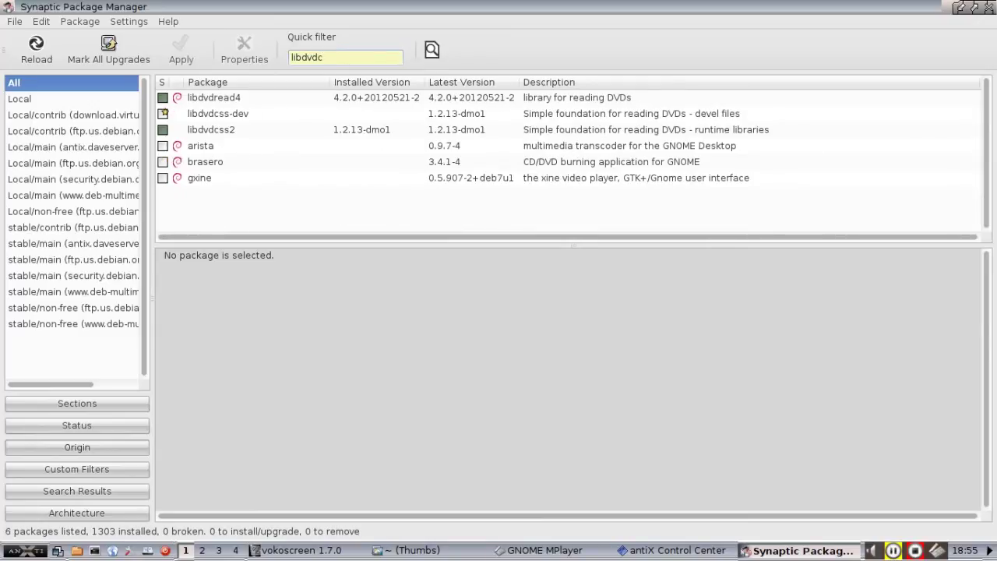
type("ss")
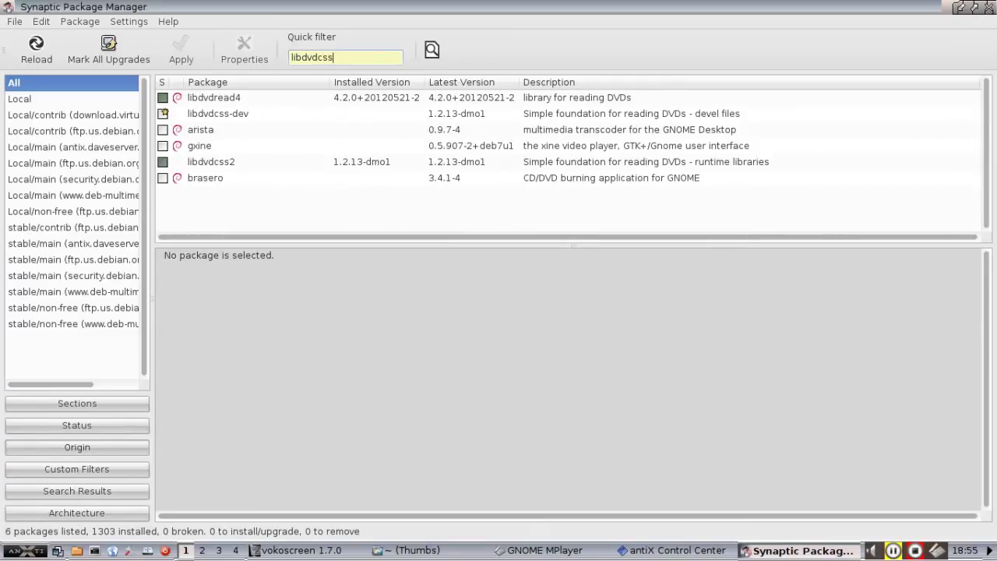
left_click(227, 167)
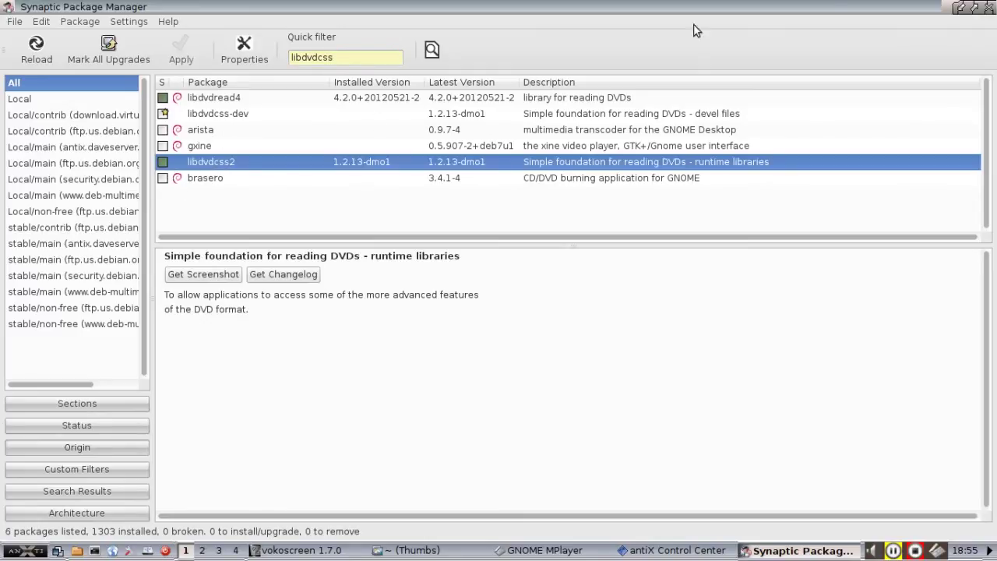
Close Synaptic and Control Center, then open the Casino Royale DVD with menus via File > Disc.
left_click(984, 8)
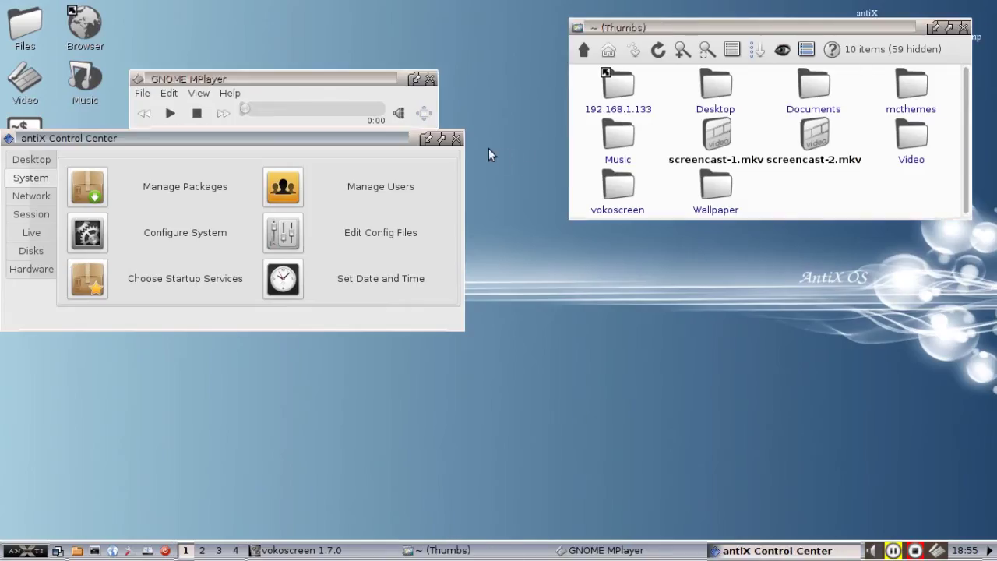
left_click(456, 137)
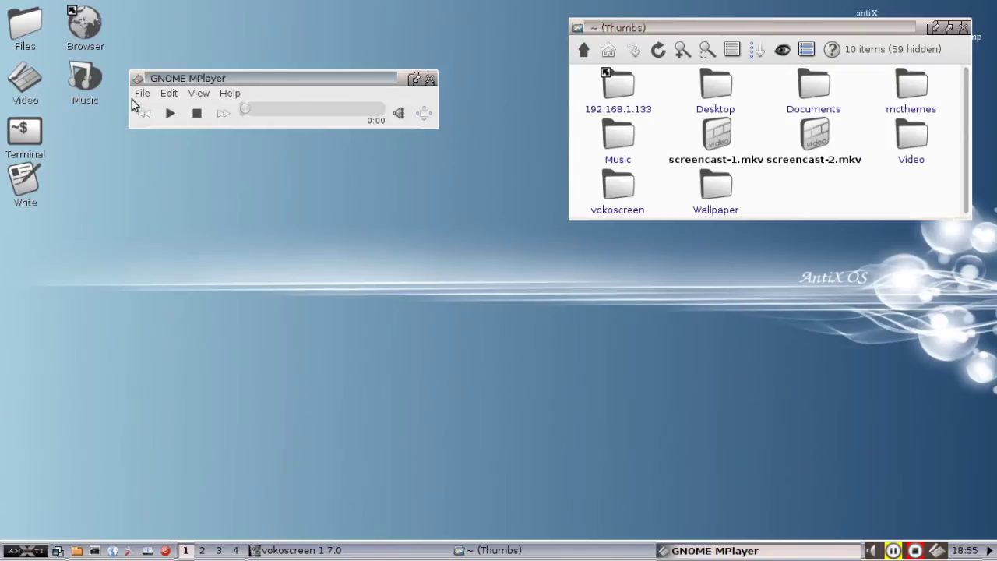
left_click(142, 94)
mouse_move(173, 161)
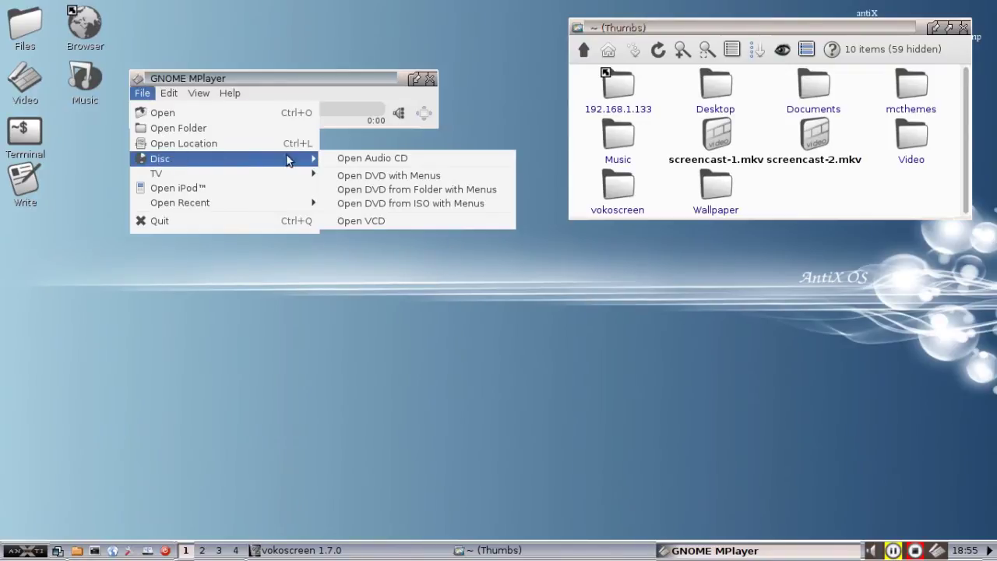
left_click(369, 172)
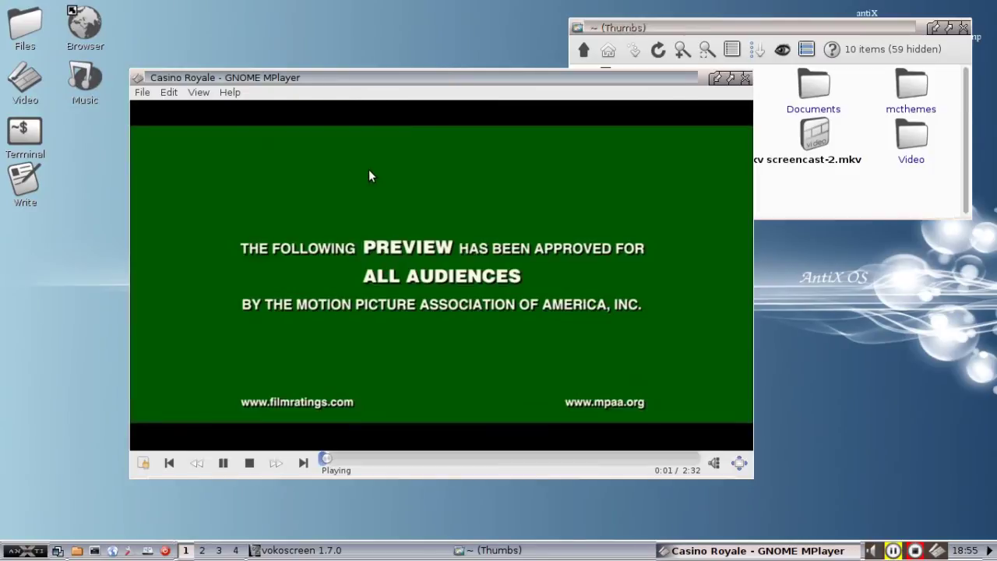
Skip the previews with Next, check the right-click playback menu twice, then stop playback.
left_click(303, 464)
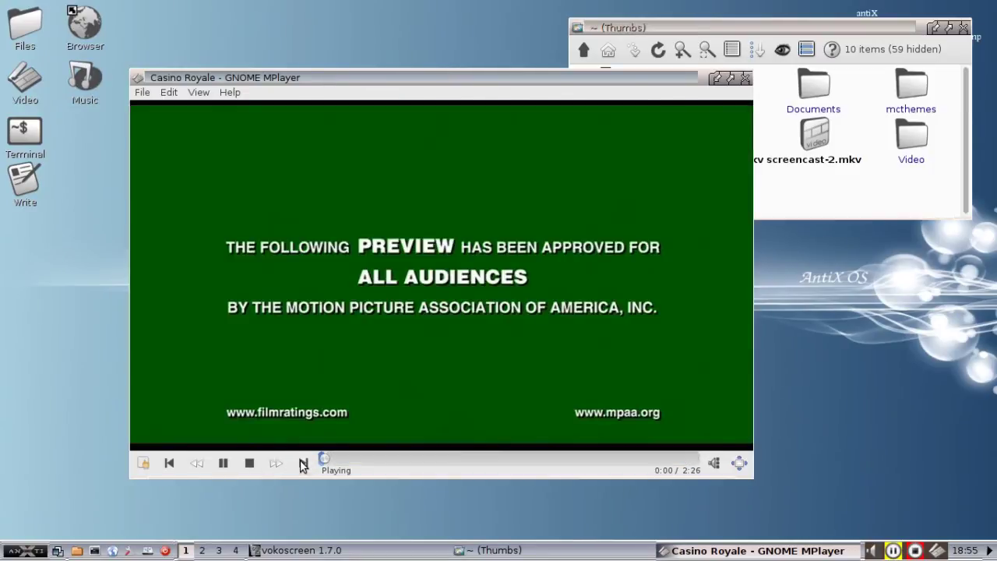
left_click(303, 464)
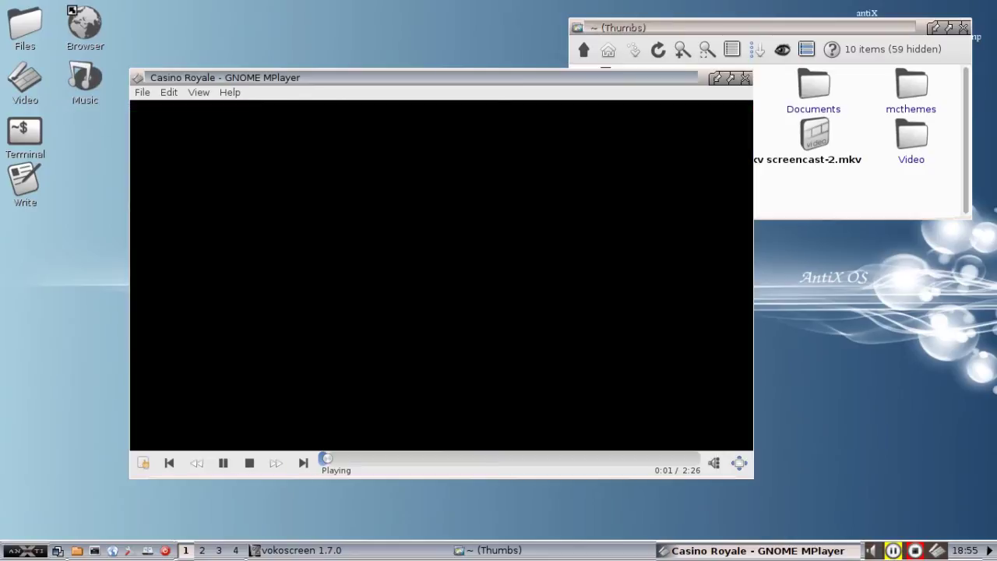
right_click(284, 327)
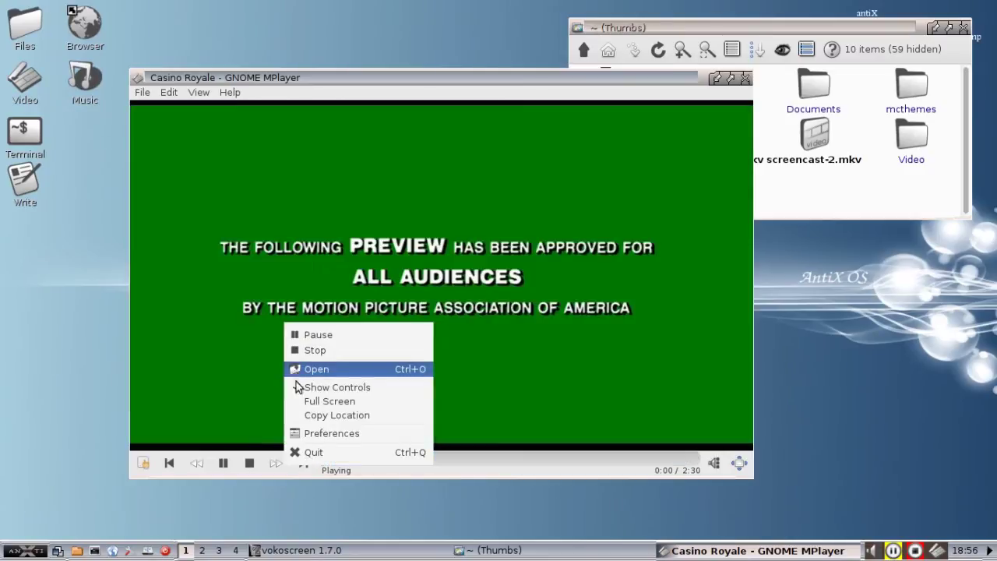
left_click(206, 265)
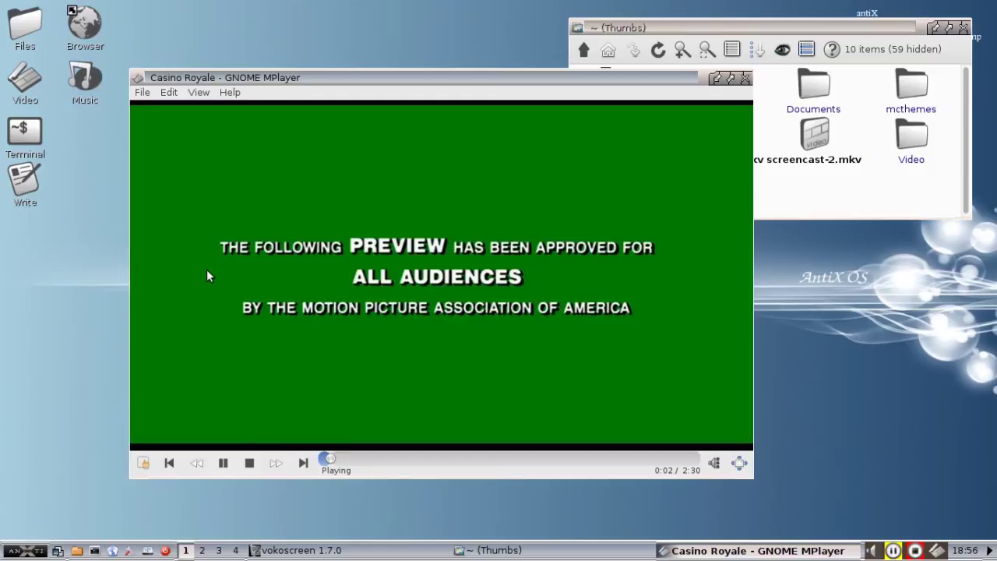
right_click(275, 204)
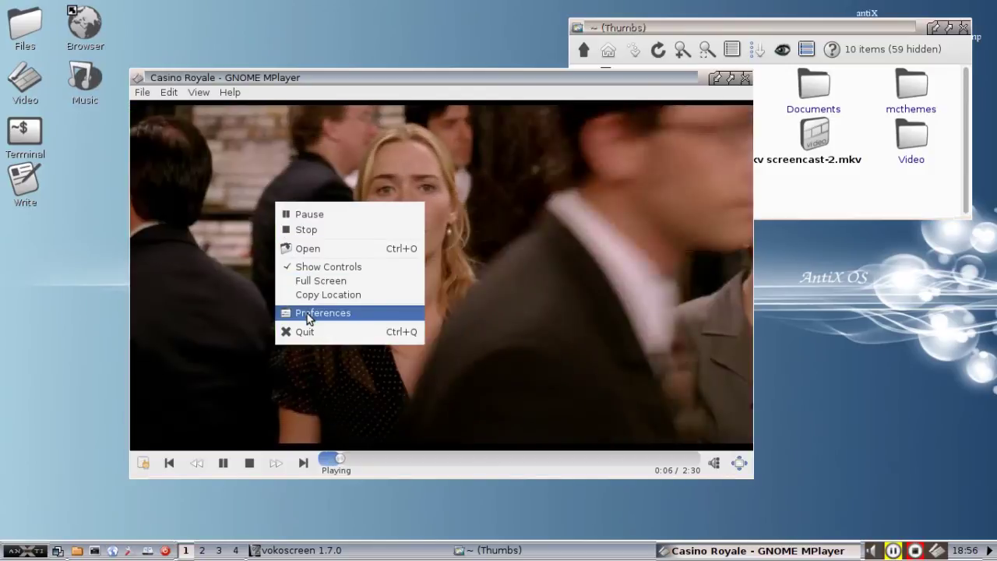
left_click(553, 233)
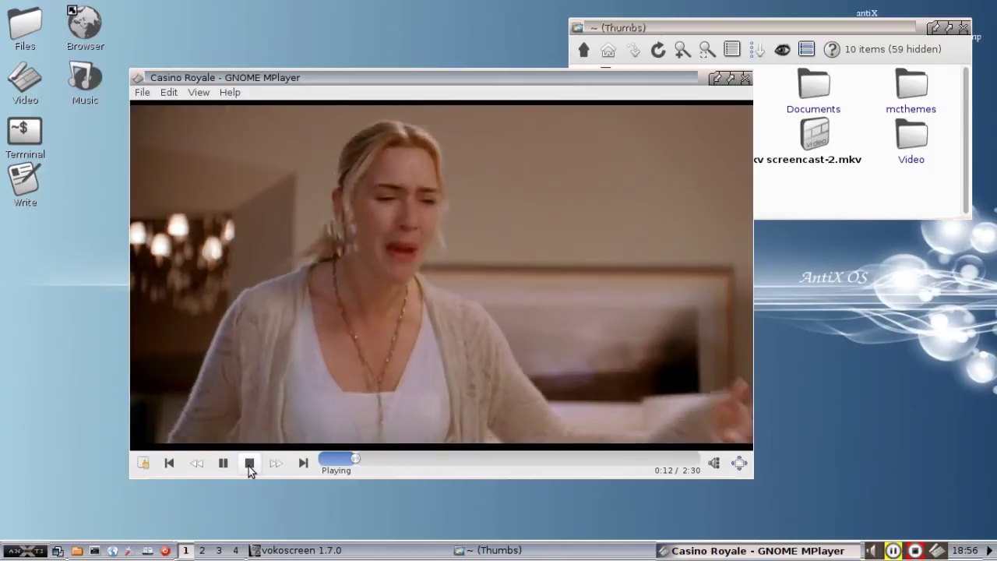
left_click(249, 462)
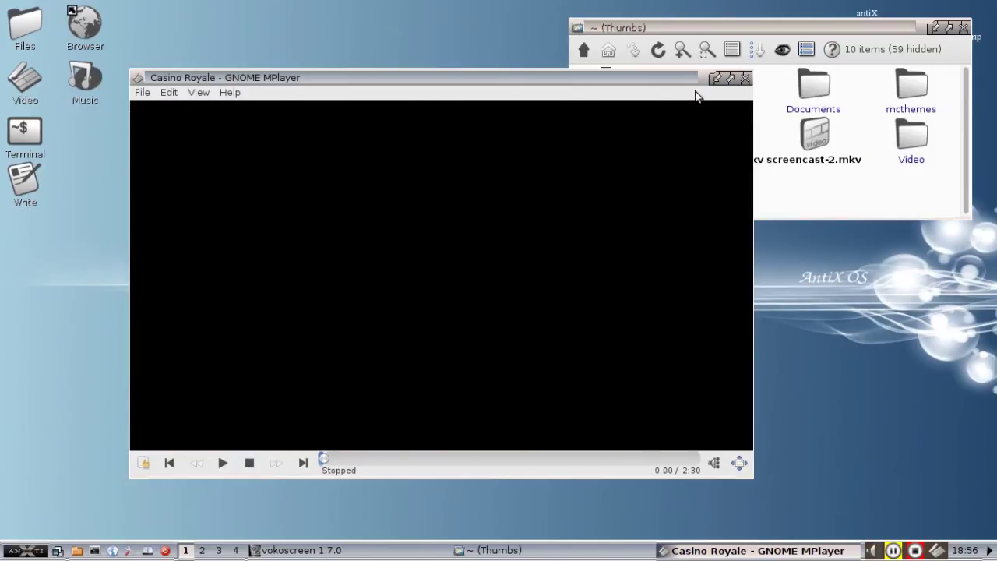
left_click(743, 78)
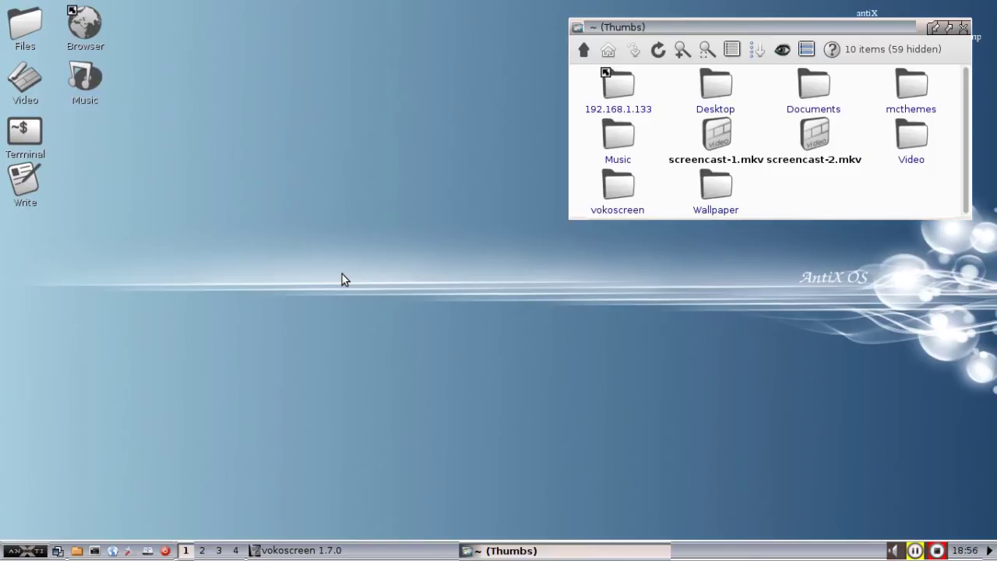
Play DR_WHO_MOVIE.mp4 from the Video folder in MPlayer, seek with the arrow key, then close it.
left_click(913, 147)
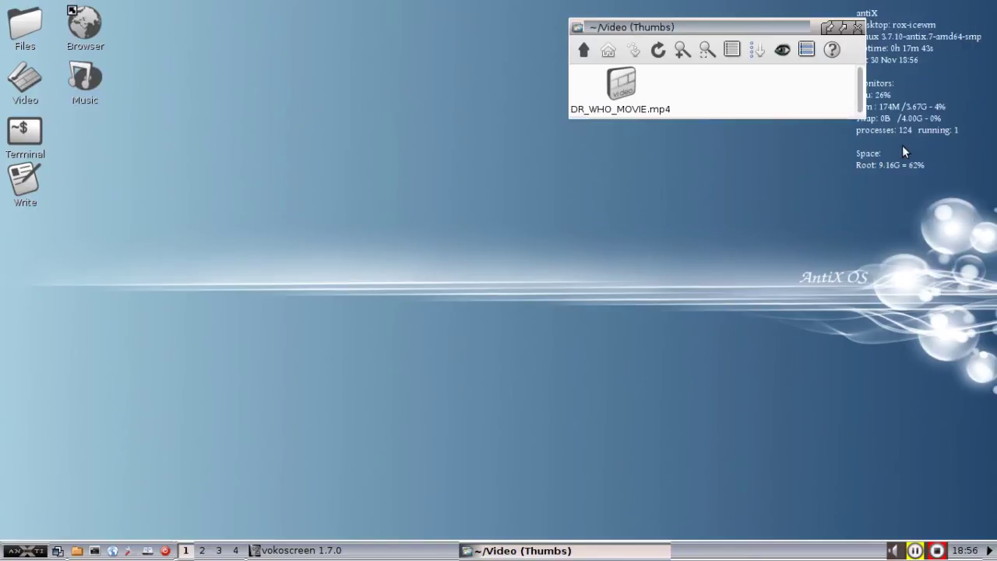
left_click(616, 95)
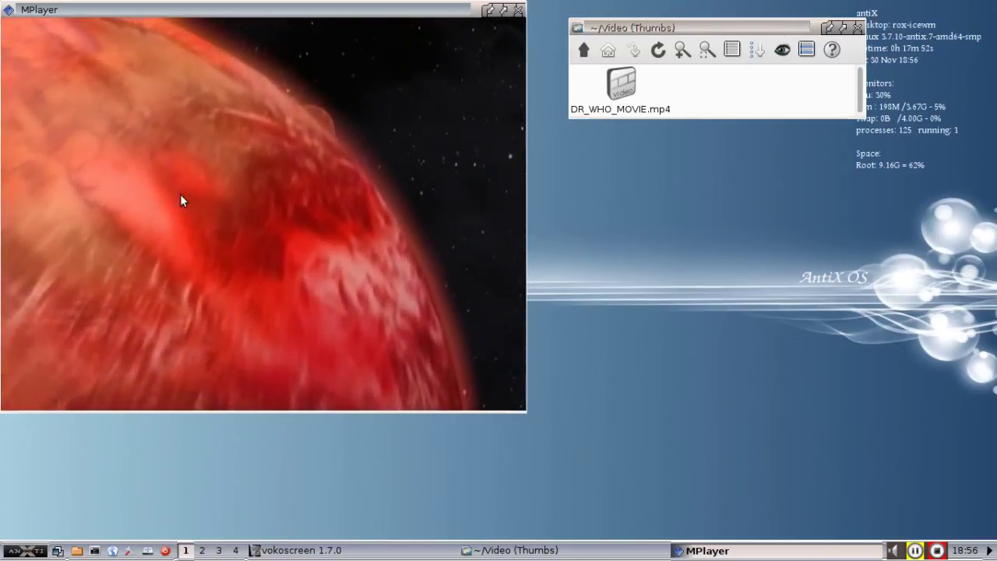
key("Left")
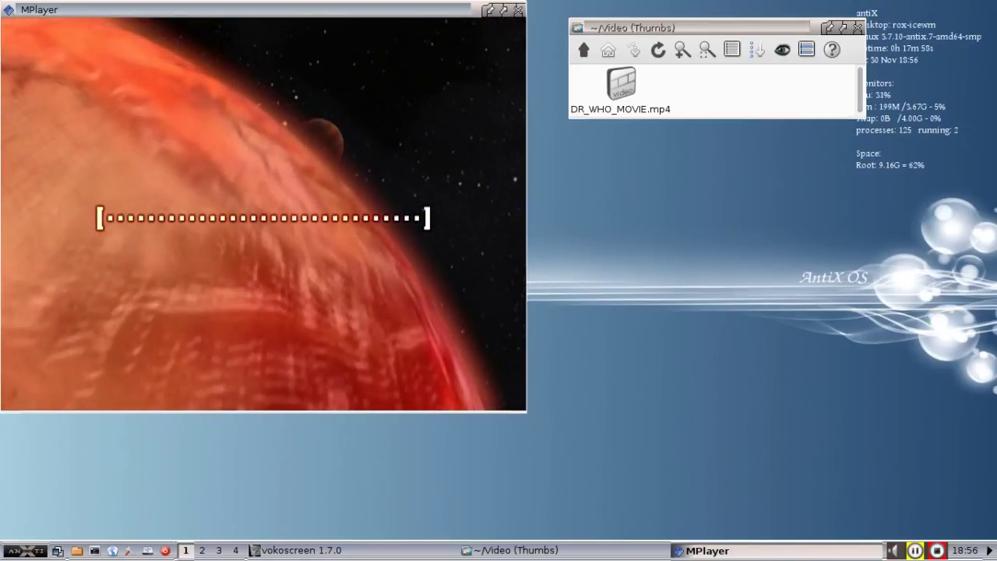
left_click(518, 11)
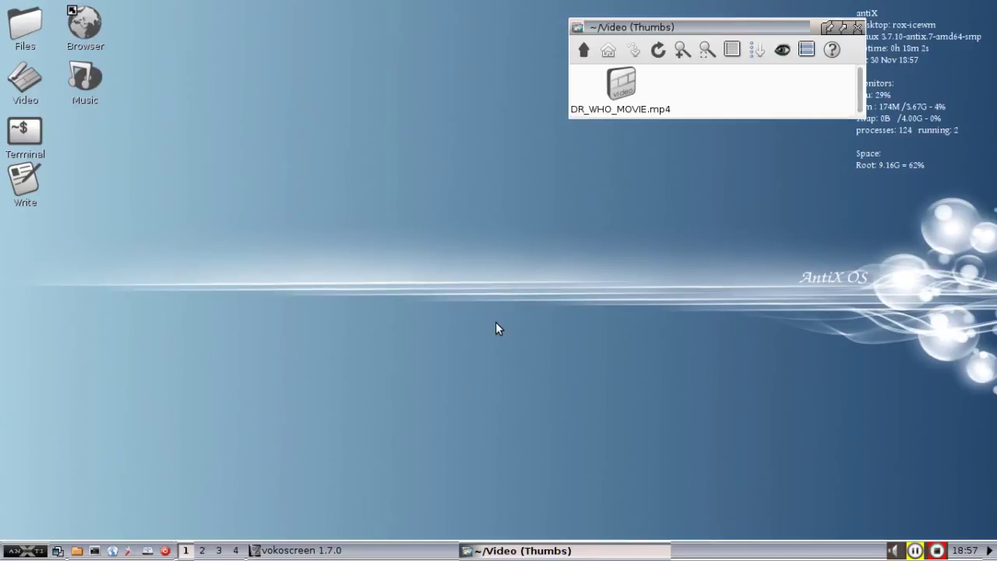
Close the ~/Video ROX-Filer window.
left_click(857, 28)
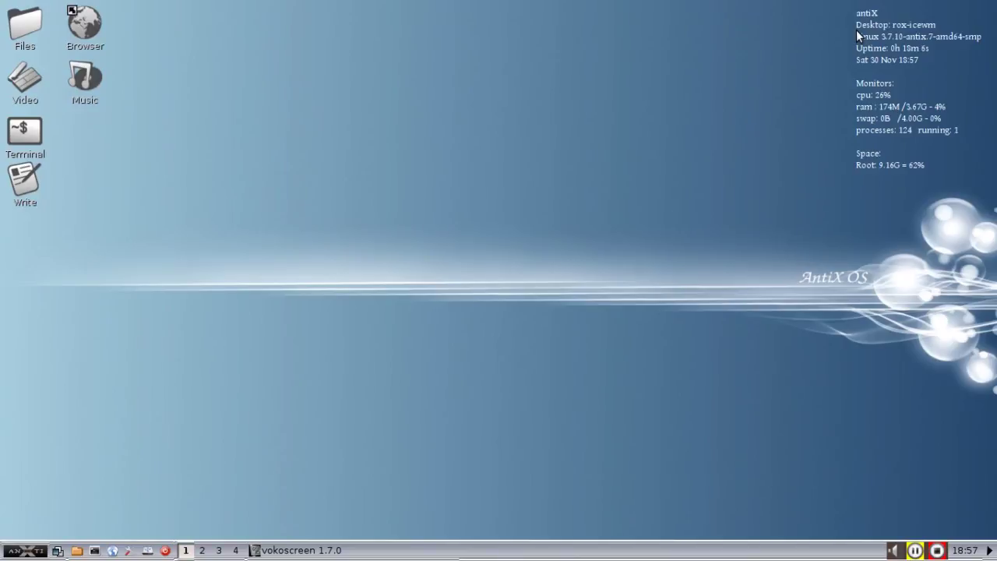